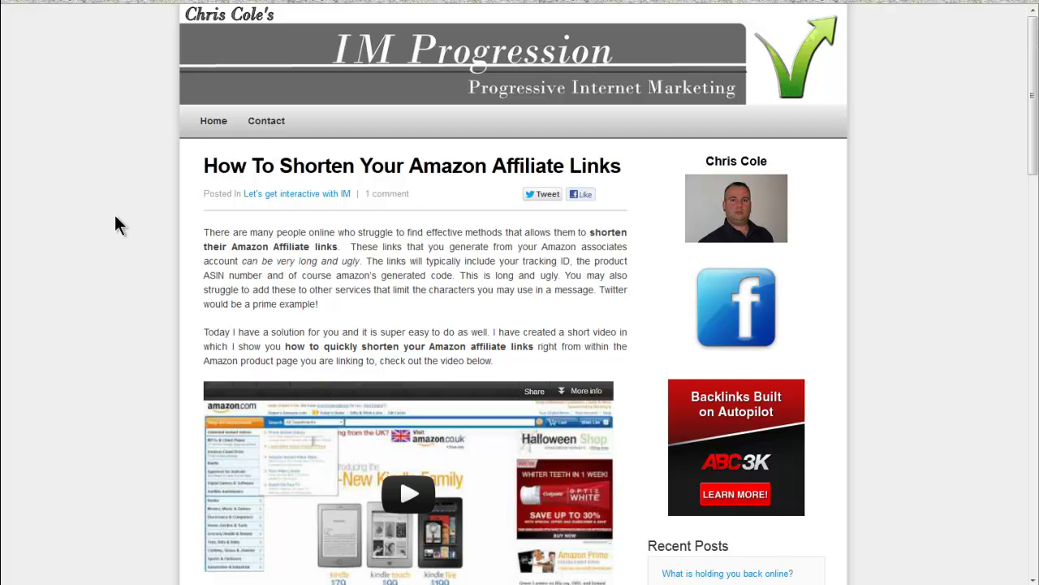
# Step: Review the ASIN and tracking ID cells in C16, B16, B6 and C6
pyautogui.scroll(-4, 114, 217)
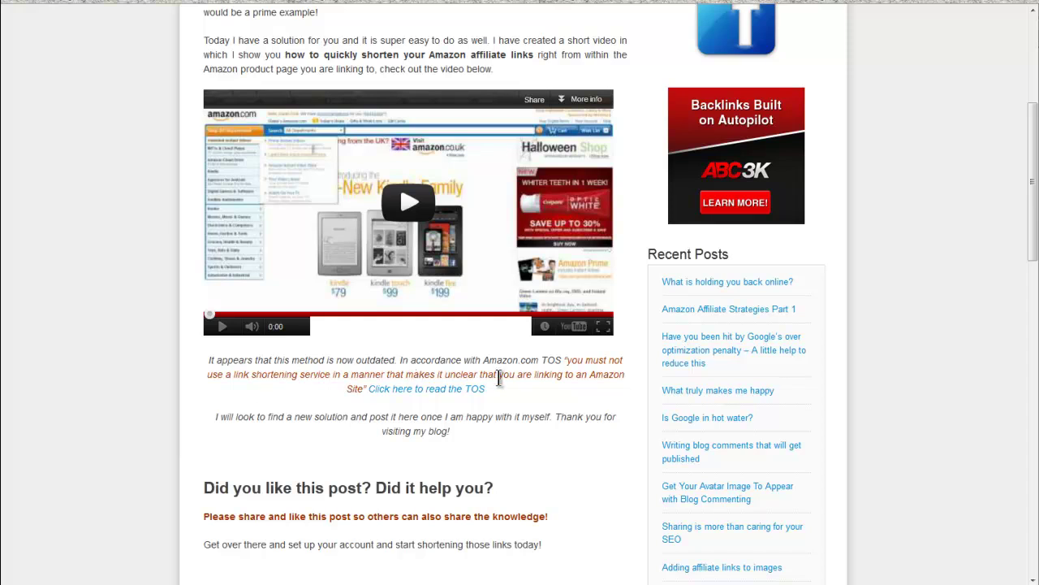
pyautogui.scroll(3, 332, 439)
pyautogui.scroll(1, 330, 449)
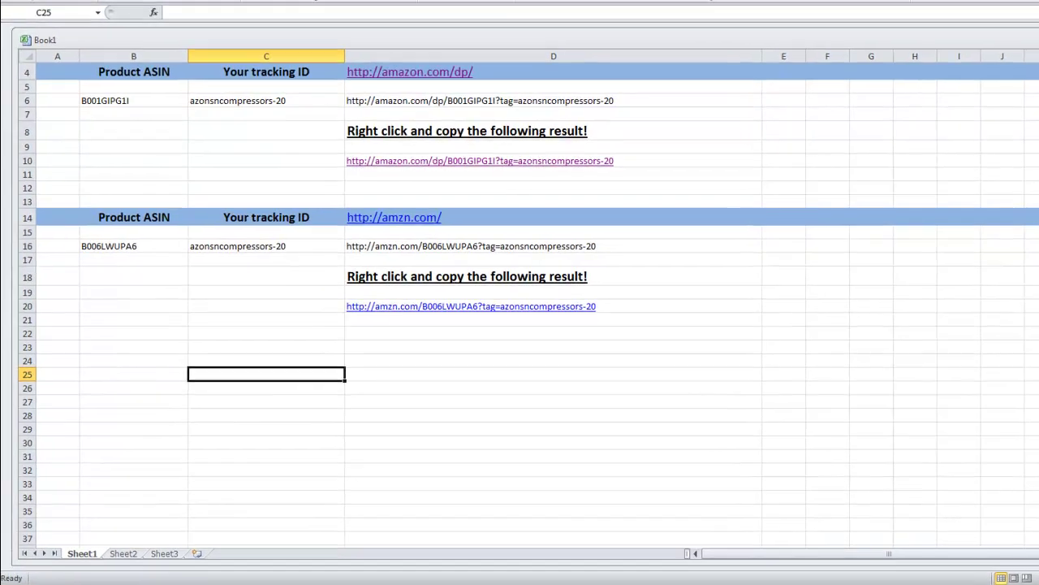
pyautogui.click(247, 247)
pyautogui.click(131, 245)
pyautogui.click(180, 103)
pyautogui.click(244, 104)
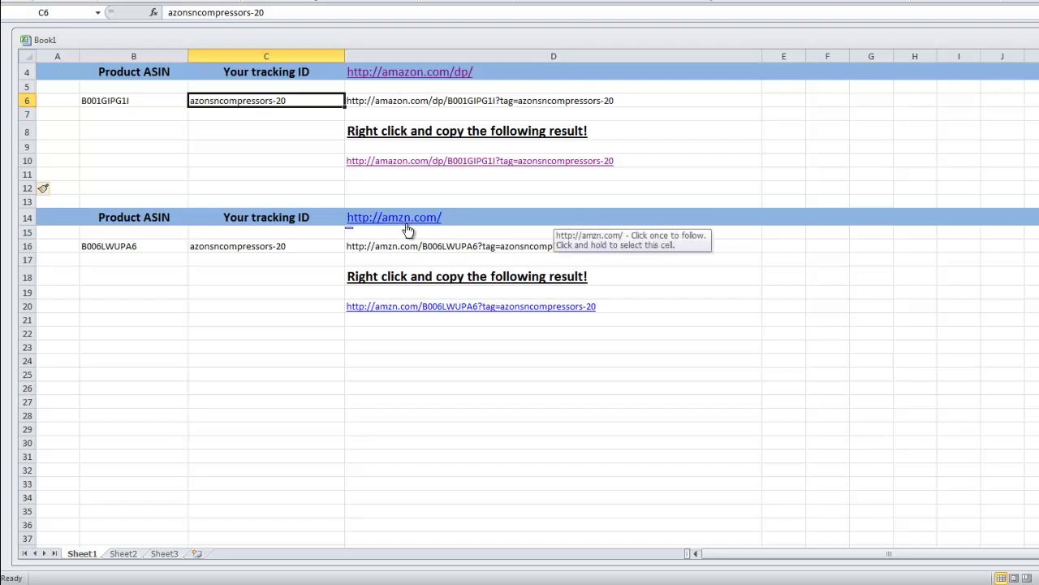
# Step: Test B16 by changing the ASIN's last character to 9, then replacing it with xxxxxxx
pyautogui.click(145, 248)
pyautogui.click(248, 12)
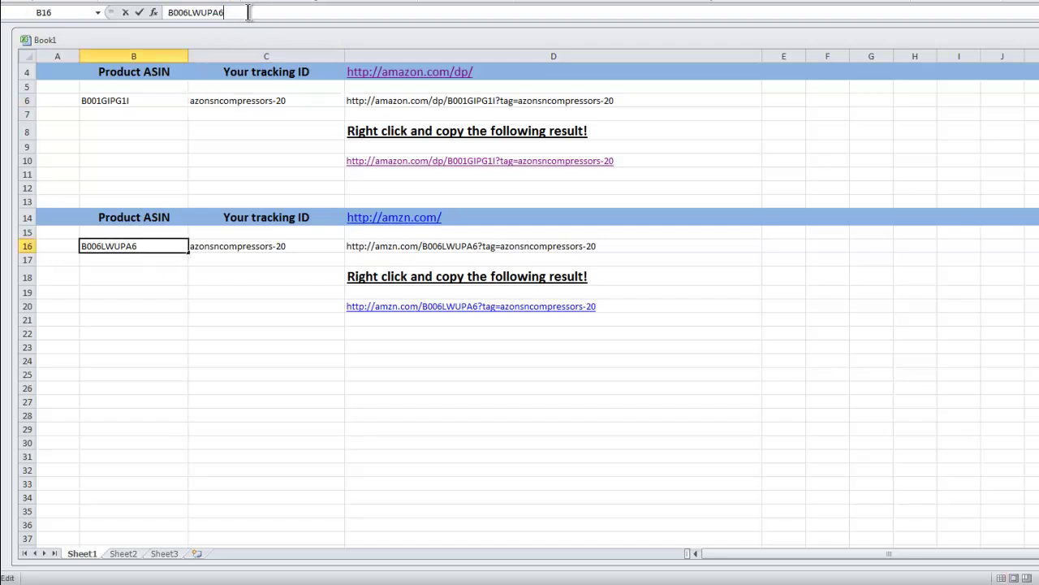
pyautogui.press('BackSpace')
pyautogui.write('9')
pyautogui.moveTo(144, 246); pyautogui.dragTo(41, 242)
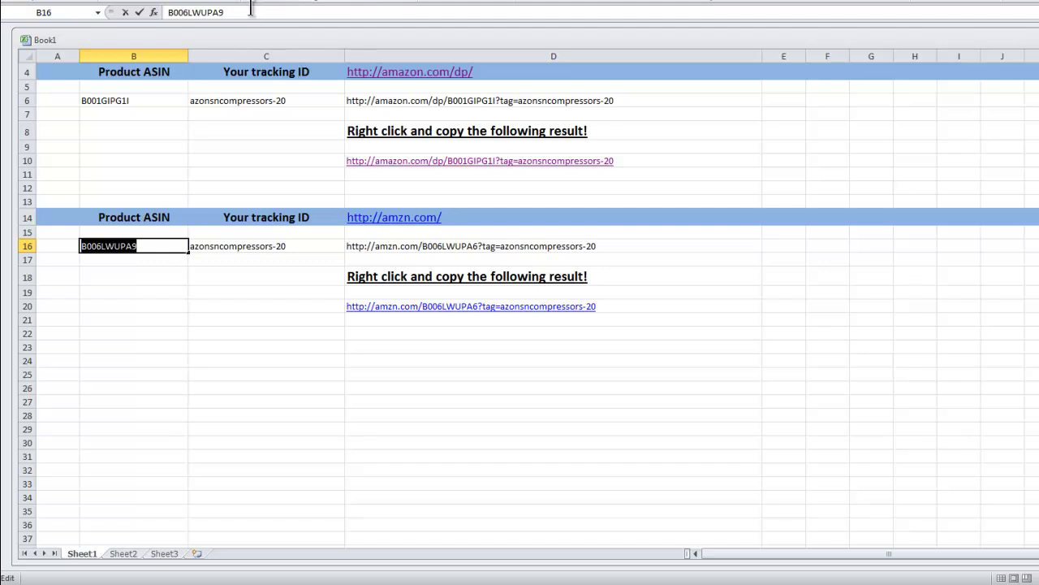
pyautogui.write('xxxxxxx')
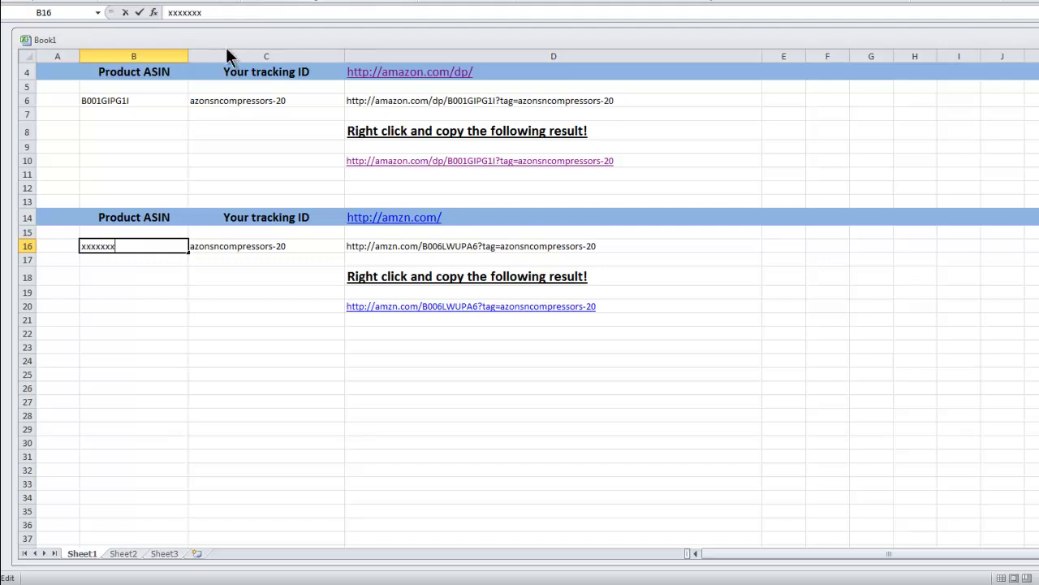
pyautogui.press('Return')
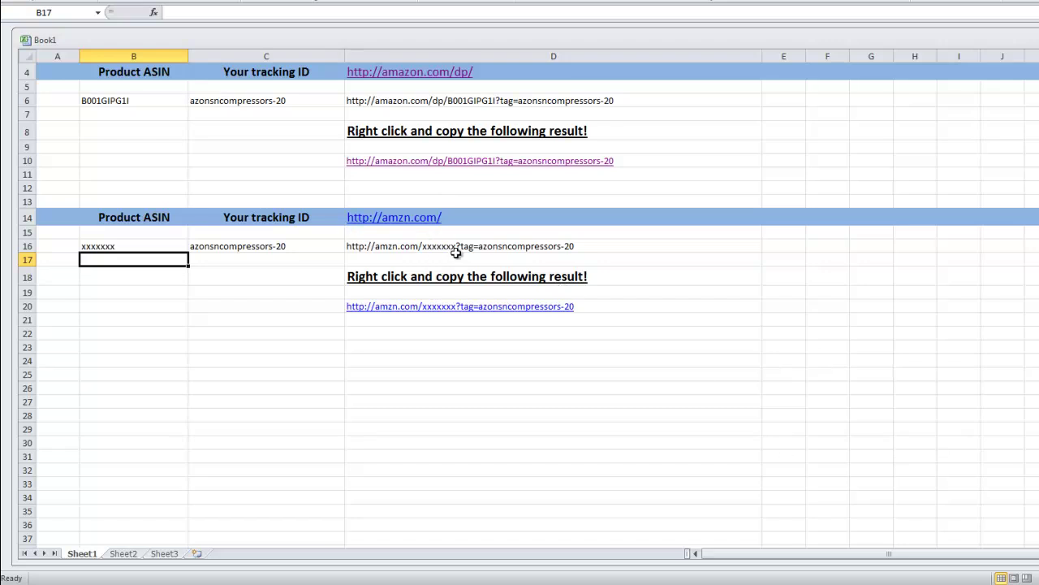
# Step: Restore ASIN B006LWUPA6 in B16 and copy the short link from D20
pyautogui.click(138, 243)
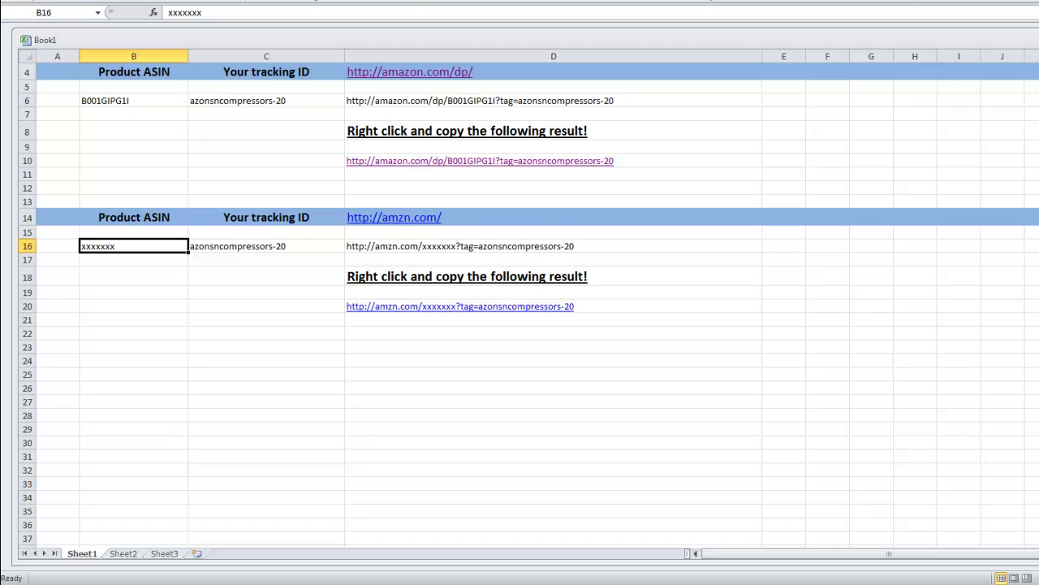
pyautogui.write('B006LWUPA6')
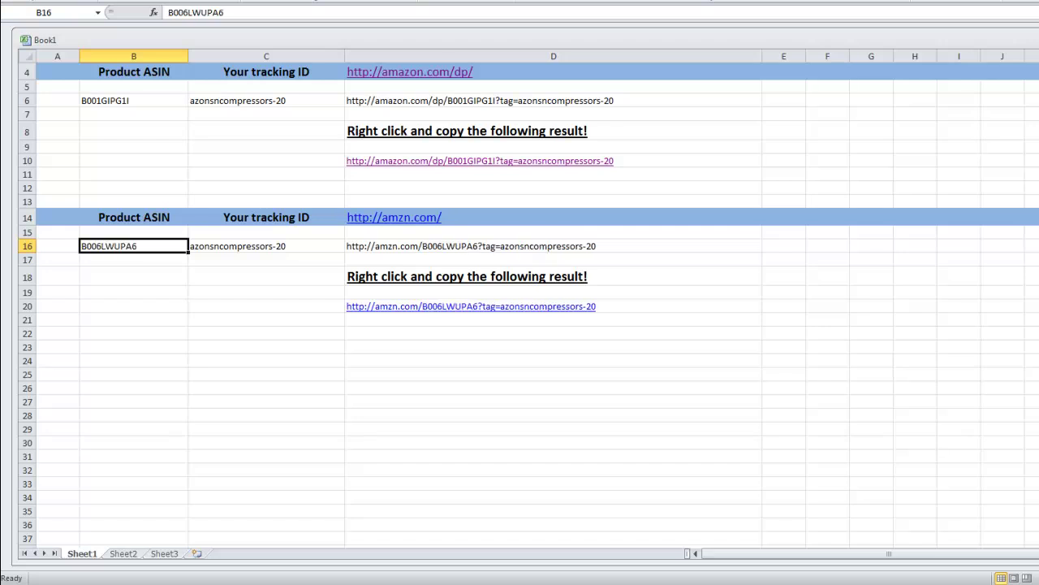
pyautogui.rightClick(536, 311)
pyautogui.click(572, 330)
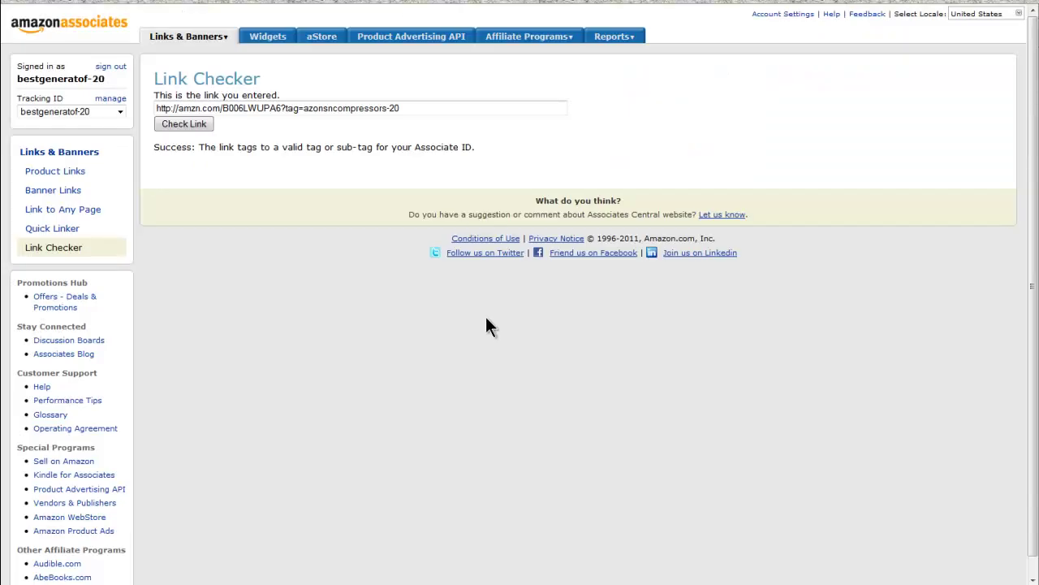
# Step: Check the copied amzn.com short link in Link Checker and confirm it passes
pyautogui.moveTo(431, 108); pyautogui.dragTo(154, 108)
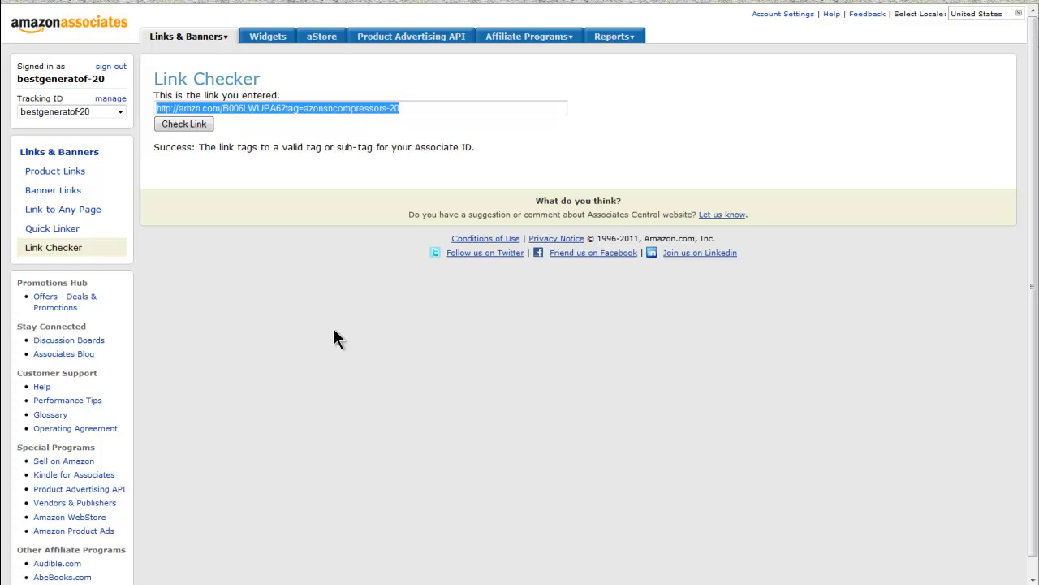
pyautogui.press('End')
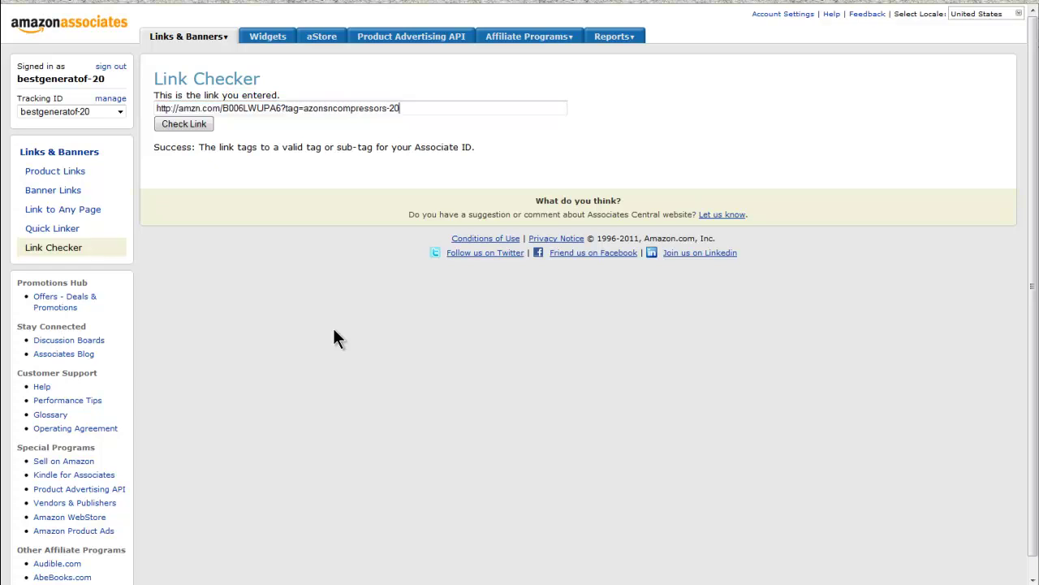
pyautogui.click(193, 127)
pyautogui.moveTo(155, 148); pyautogui.dragTo(479, 151)
# Step: Change the link's tag to test-20 and check it again
pyautogui.click(302, 109)
pyautogui.moveTo(304, 109); pyautogui.dragTo(383, 108)
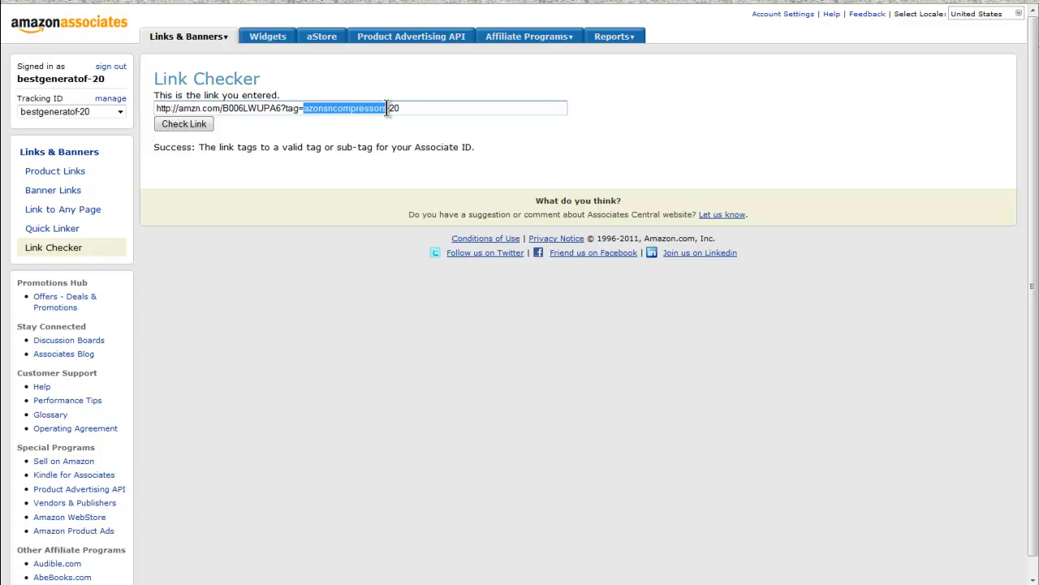
pyautogui.write('test')
pyautogui.click(327, 188)
pyautogui.click(186, 126)
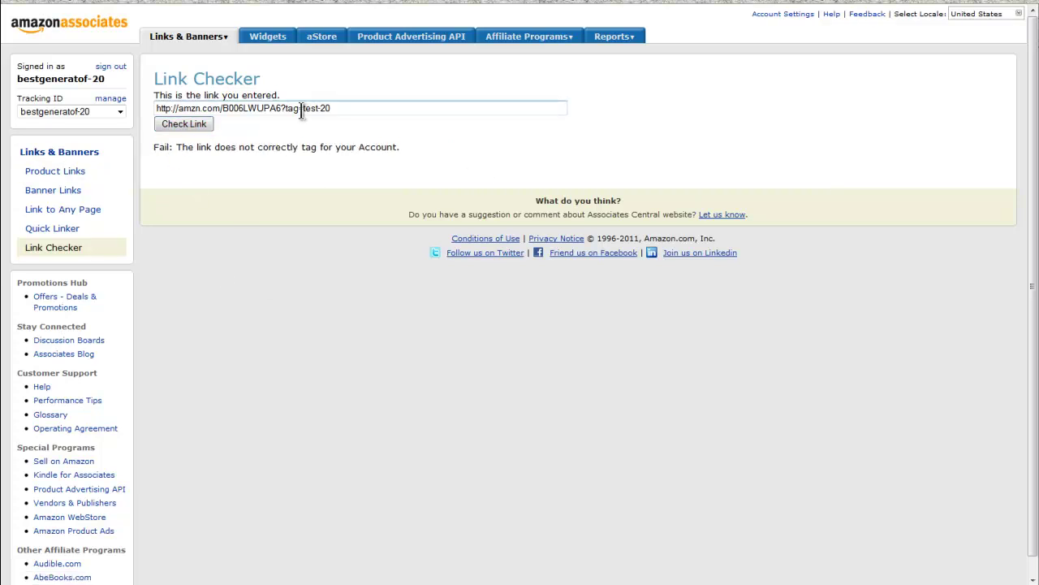
# Step: Paste the original short link back in and recheck it
pyautogui.tripleClick(364, 109)
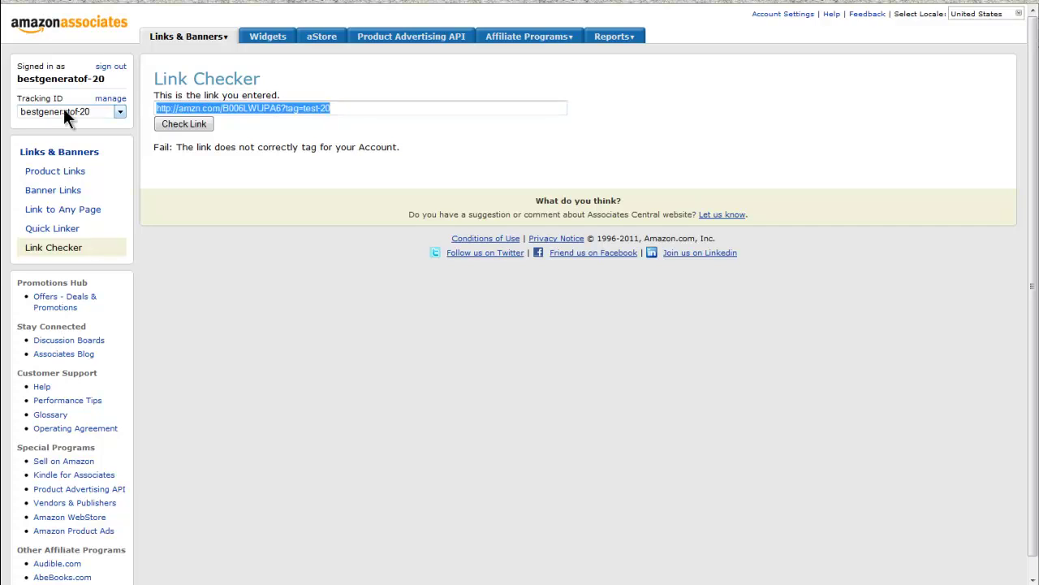
pyautogui.hotkey('ctrl', 'v')
pyautogui.press('Return')
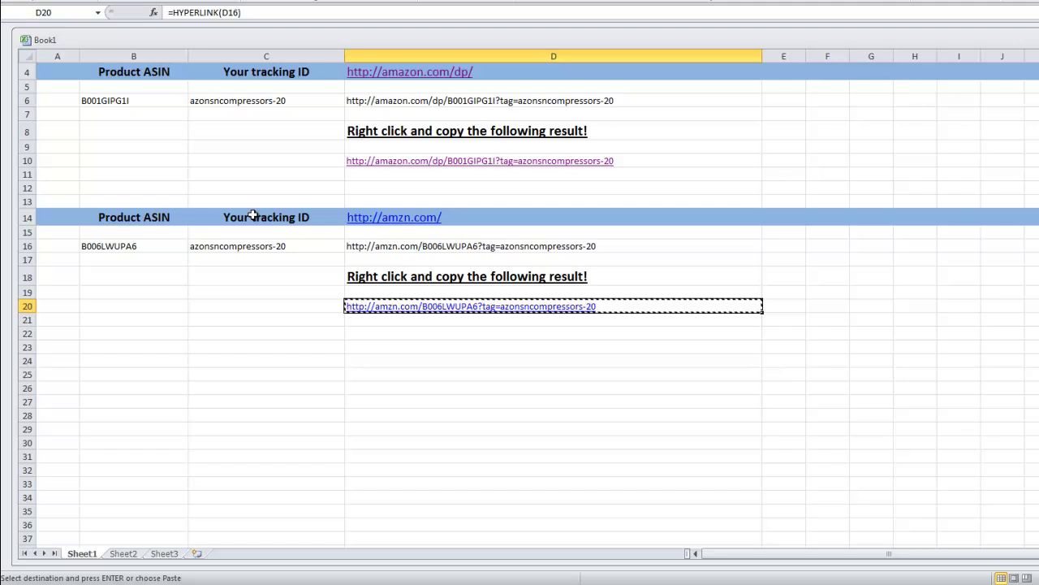
# Step: Select the ASIN in B6, then start a new browser tab
pyautogui.click(112, 98)
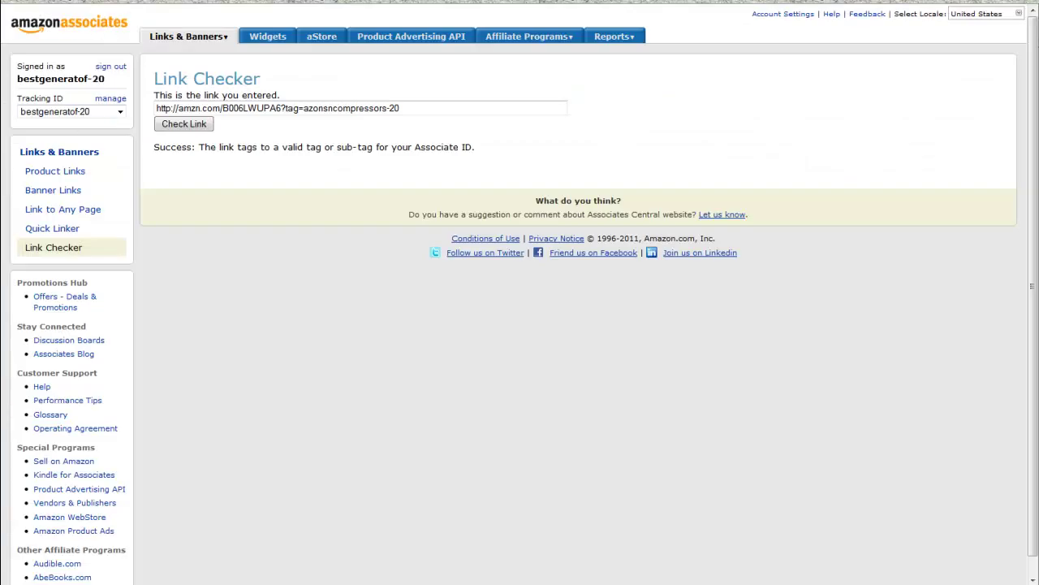
pyautogui.hotkey('ctrl', 't')
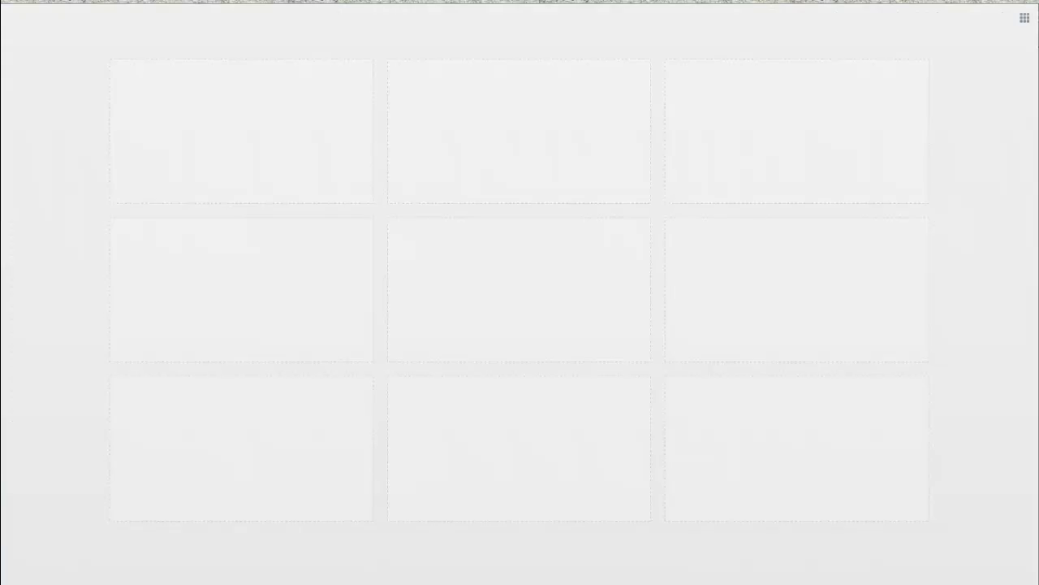
# Step: Load amazon.com and scroll down the Bosch DDB180-02 drill page to Product Details
pyautogui.write('amazon')
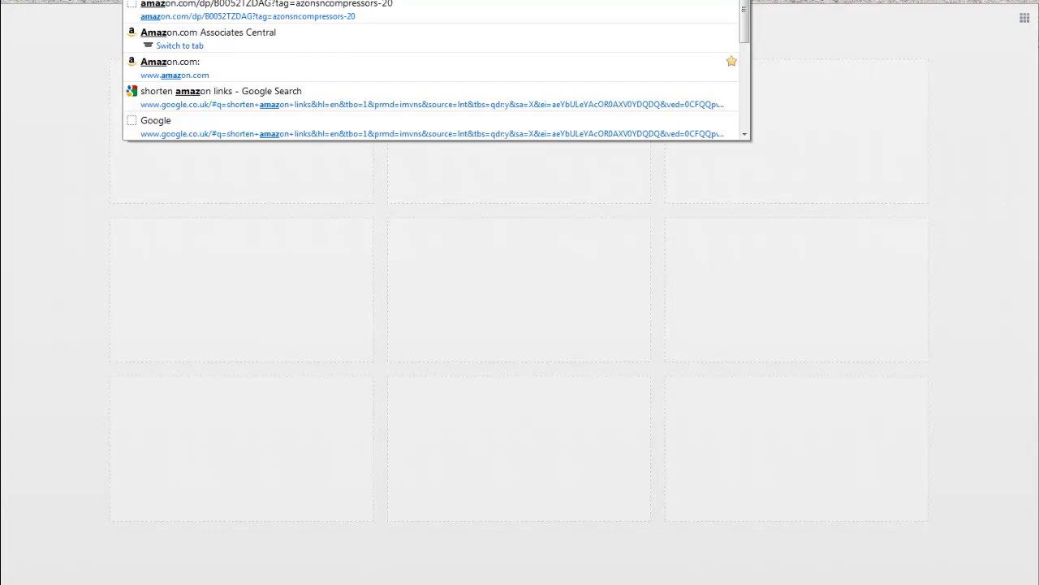
pyautogui.press('Return')
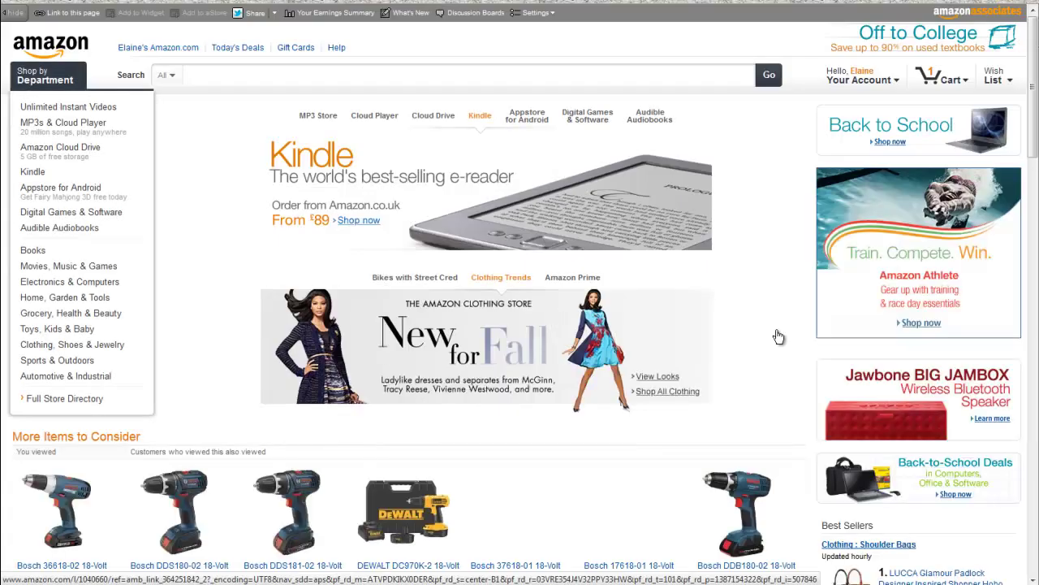
pyautogui.scroll(-4, 788, 341)
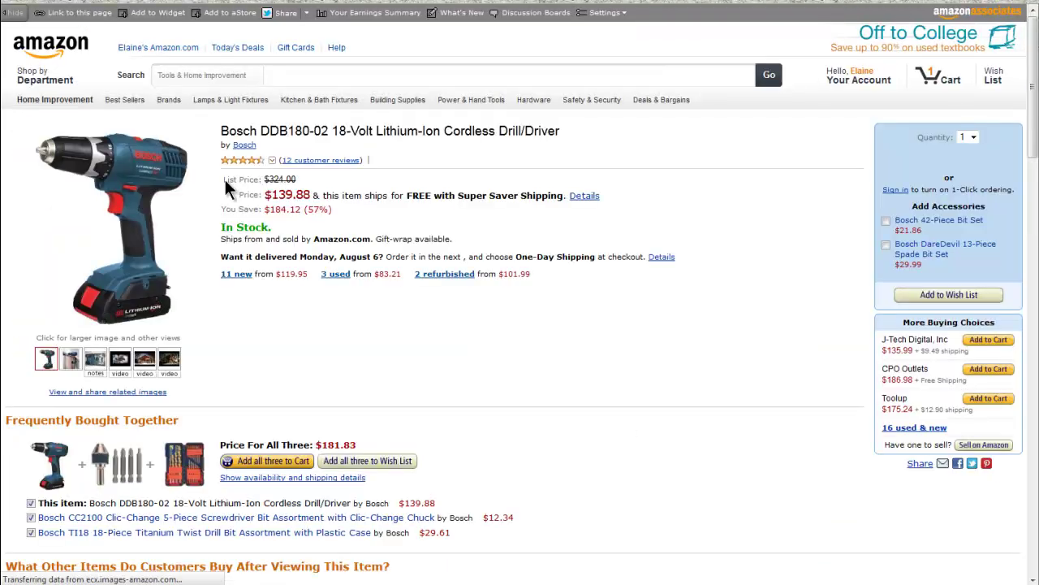
pyautogui.scroll(-2, 578, 326)
pyautogui.scroll(-9, 577, 325)
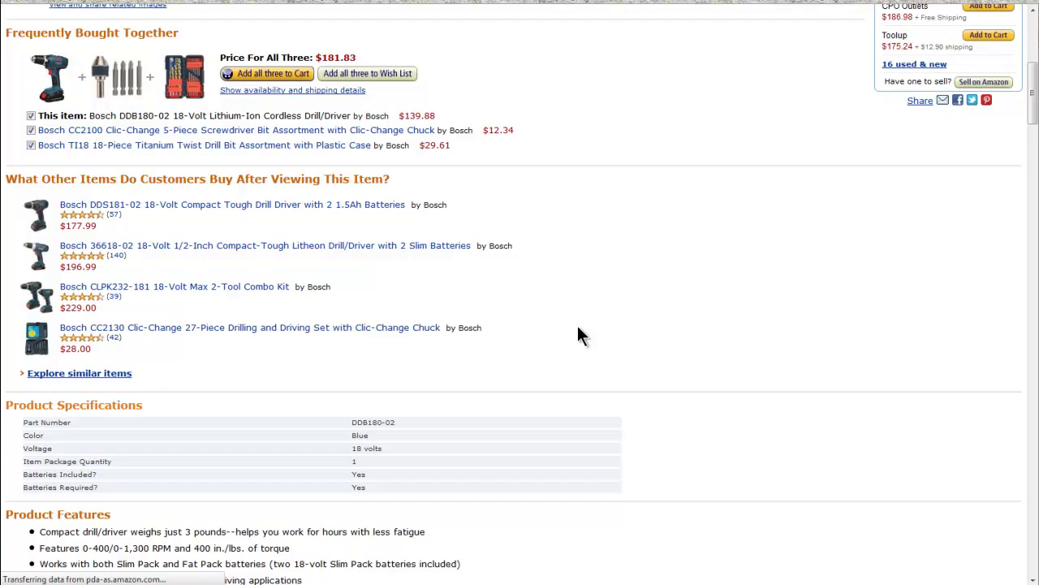
pyautogui.scroll(-7, 367, 258)
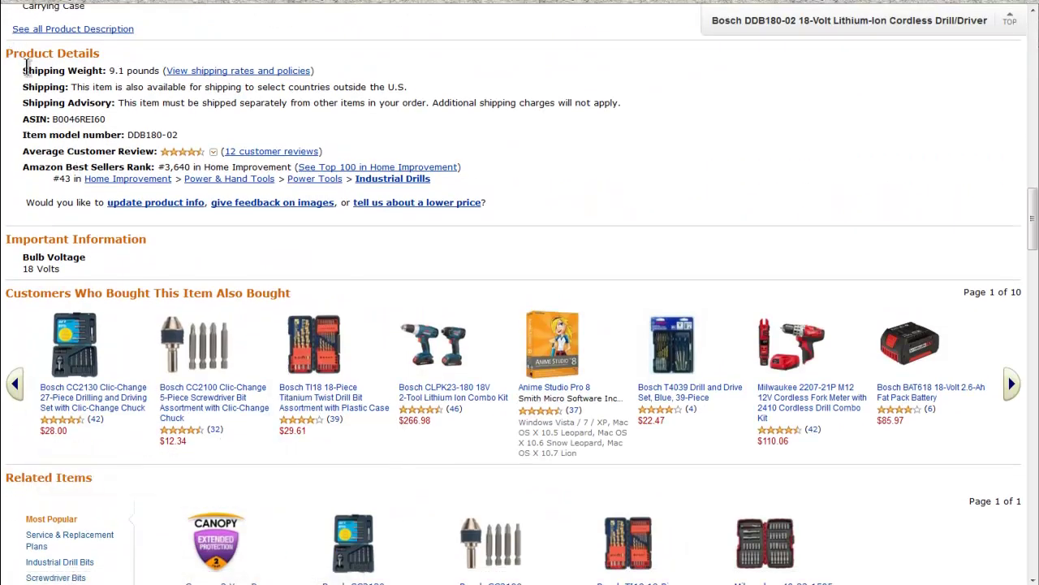
# Step: Copy the drill's ASIN B0046REI60 and return to the Excel workbook
pyautogui.moveTo(51, 119); pyautogui.dragTo(105, 120)
pyautogui.rightClick(113, 120)
pyautogui.click(143, 156)
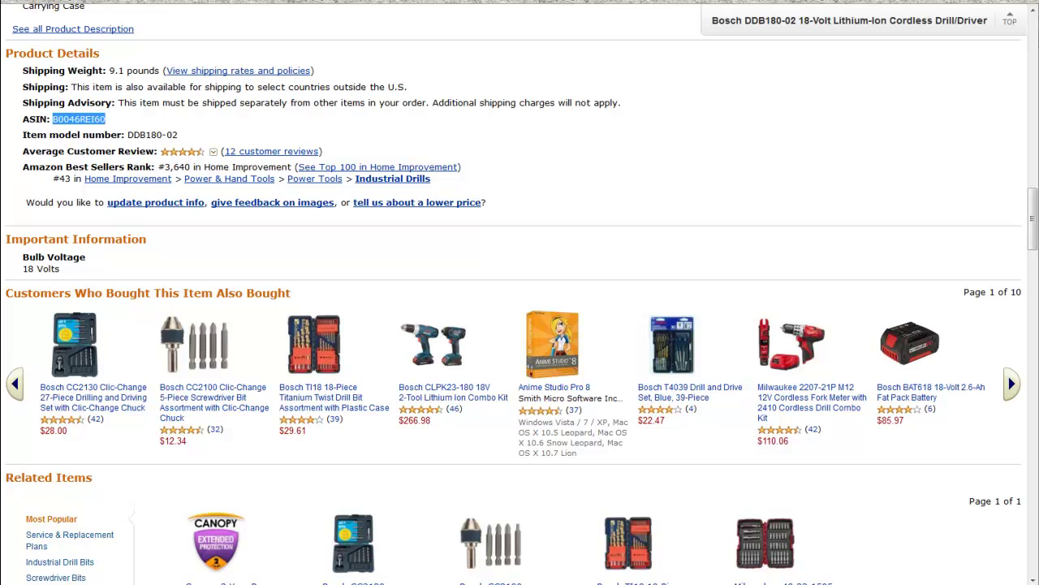
pyautogui.hotkey('alt', 'Tab')
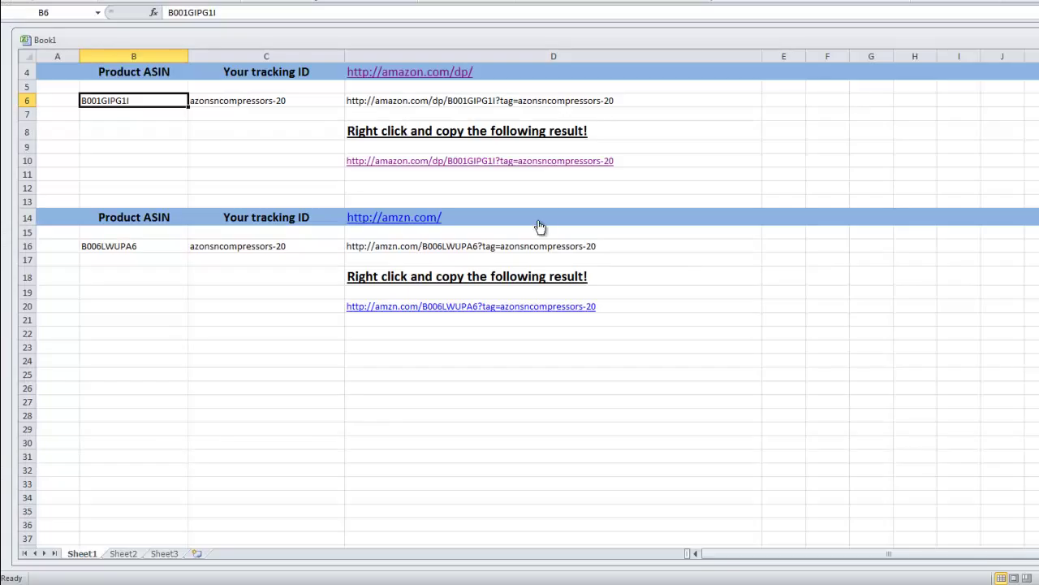
# Step: Look over the tracking ID in C6, cell C8 and the ASIN in B6
pyautogui.click(301, 99)
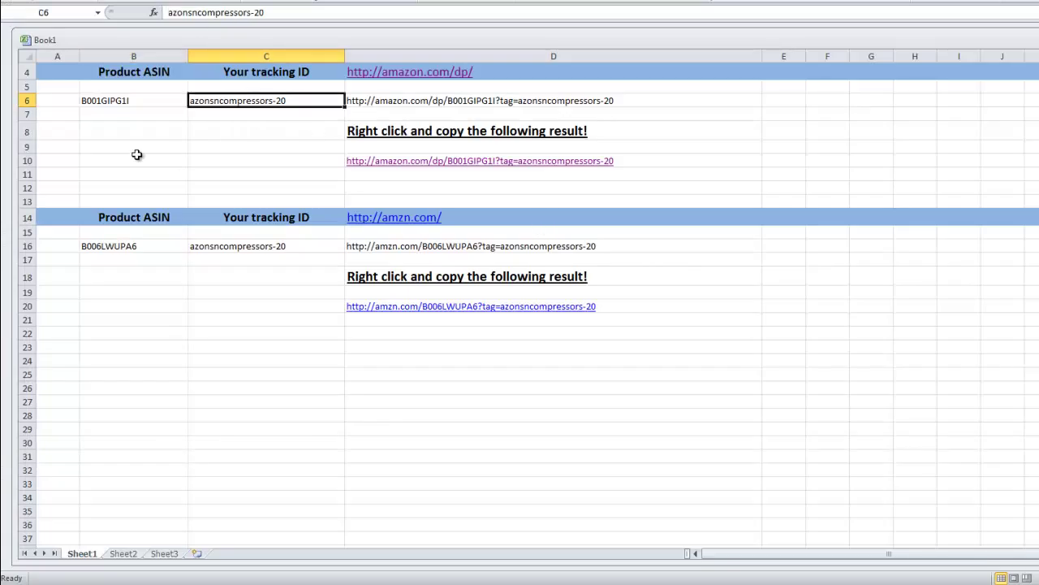
pyautogui.click(241, 130)
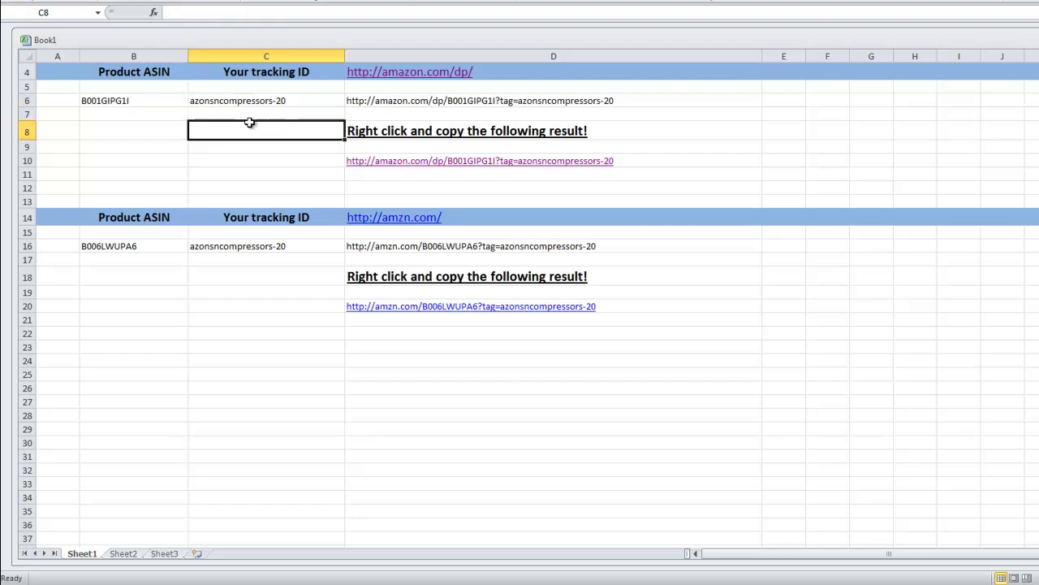
pyautogui.click(256, 102)
pyautogui.click(121, 101)
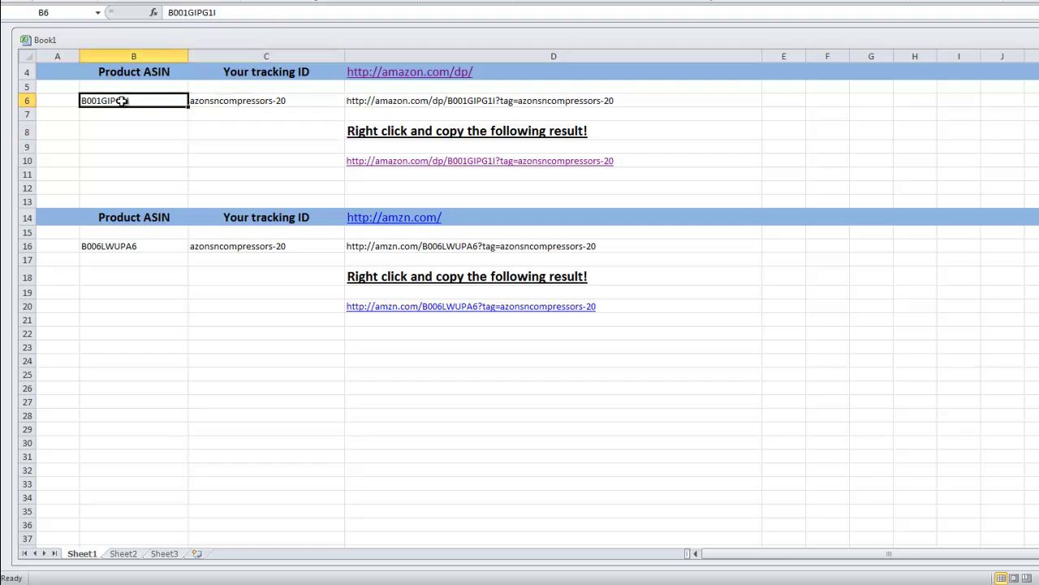
# Step: Paste ASIN B0046REI60 into B16 and copy the rebuilt amzn.com link from D20
pyautogui.click(143, 246)
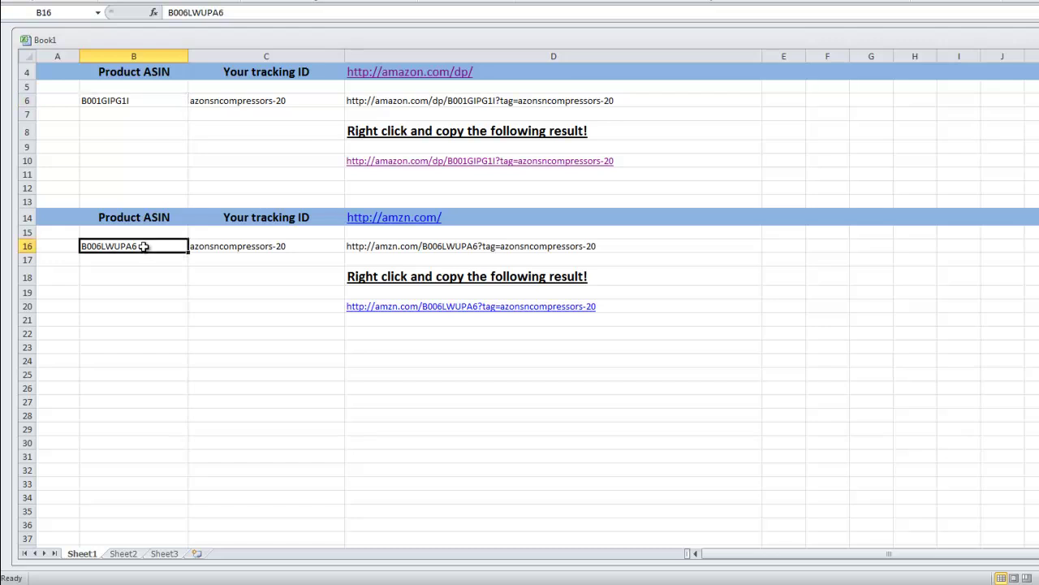
pyautogui.hotkey('ctrl', 'v')
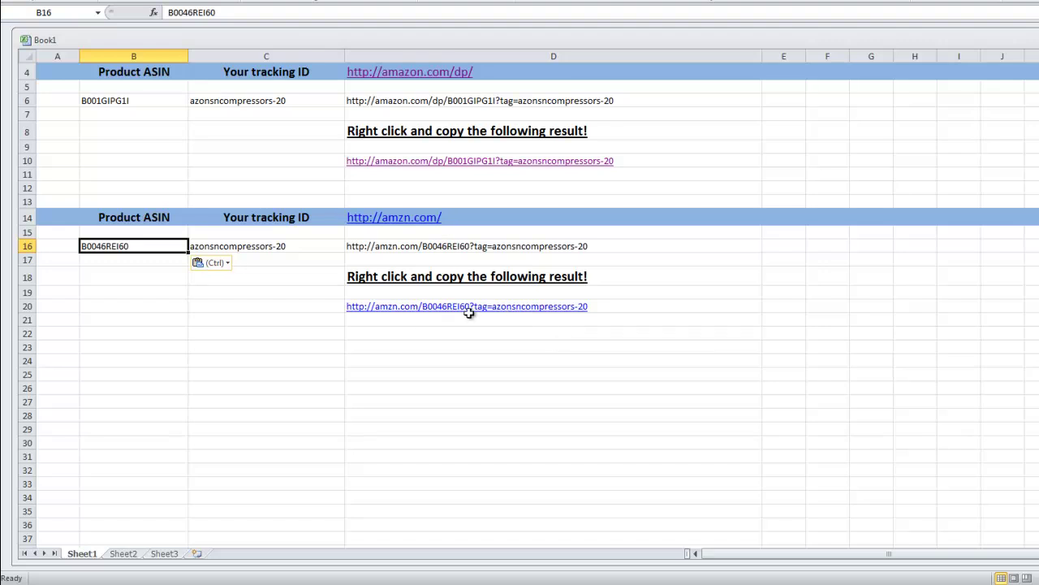
pyautogui.press('Return')
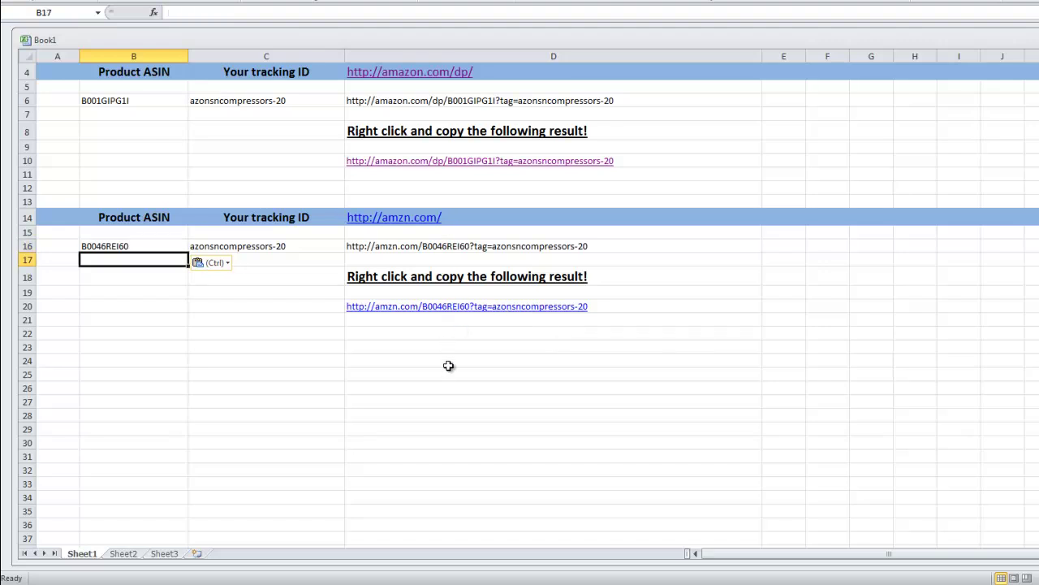
pyautogui.rightClick(473, 312)
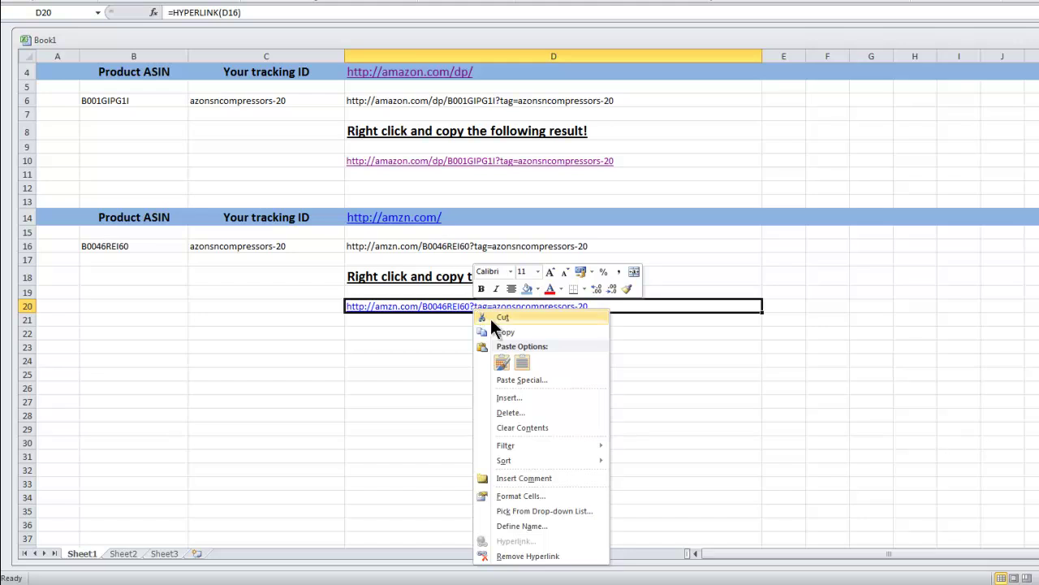
pyautogui.click(501, 335)
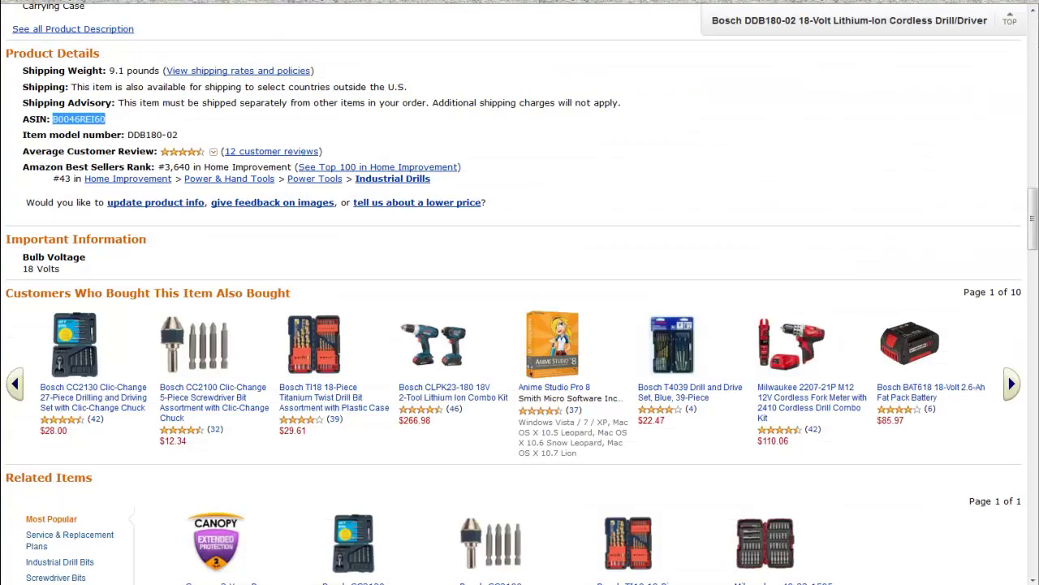
# Step: Load the copied amzn.com/B0046REI60 short link in a new Firefox tab
pyautogui.hotkey('ctrl', 't')
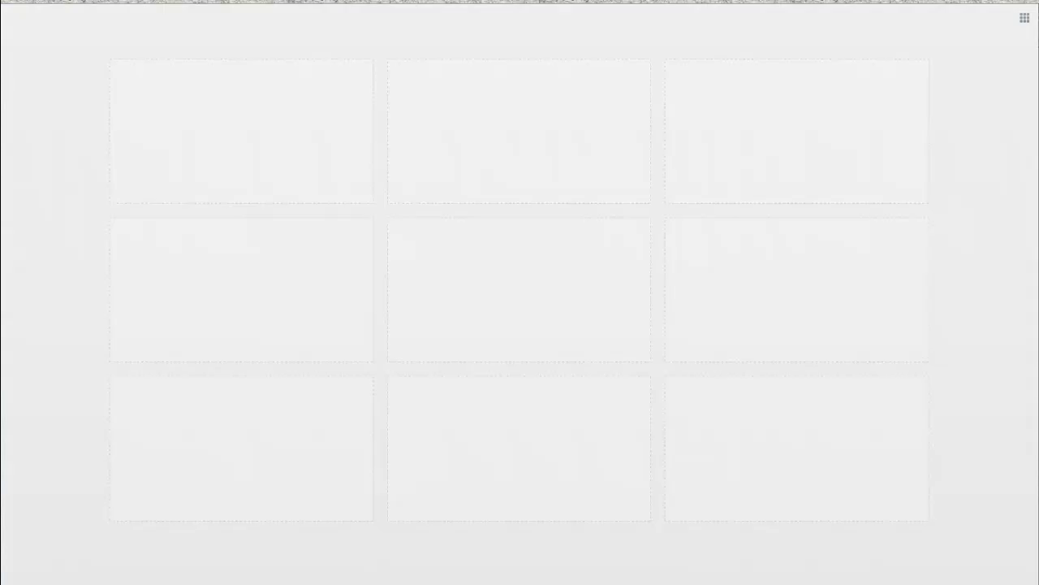
pyautogui.rightClick(316, 1)
pyautogui.press('Escape')
pyautogui.moveTo(237, 2)
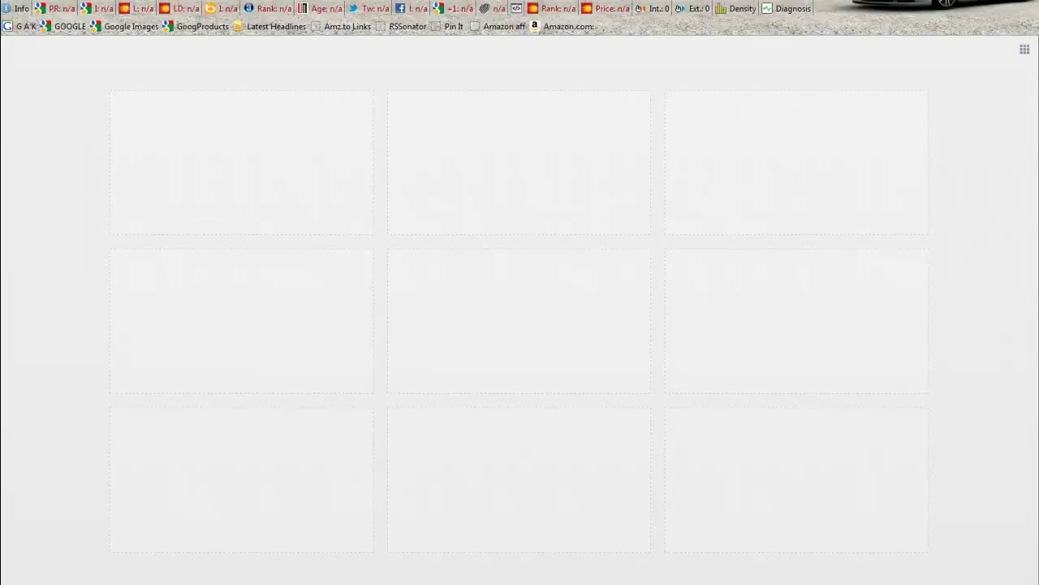
pyautogui.rightClick(237, 23)
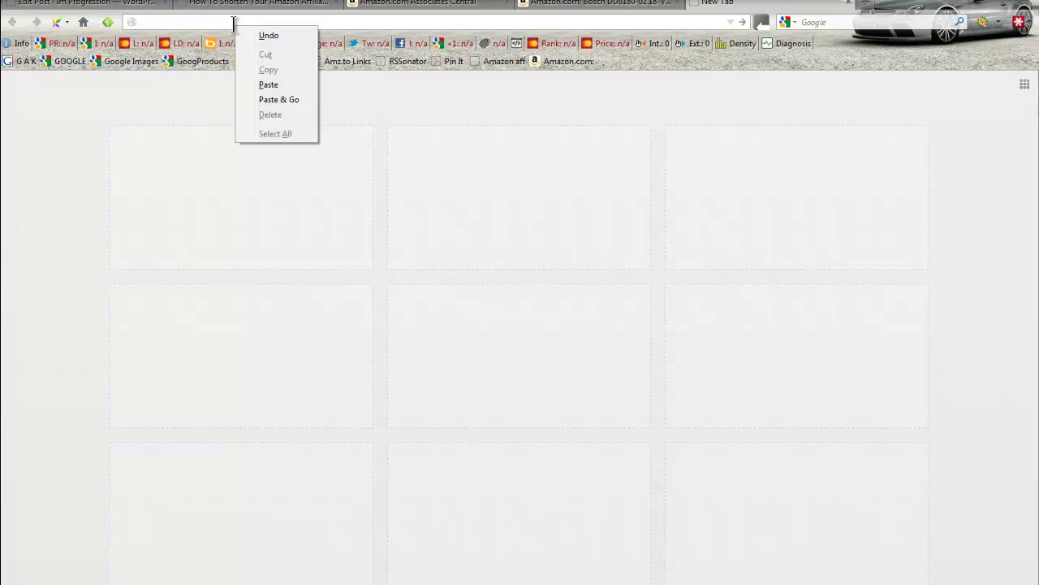
pyautogui.click(268, 85)
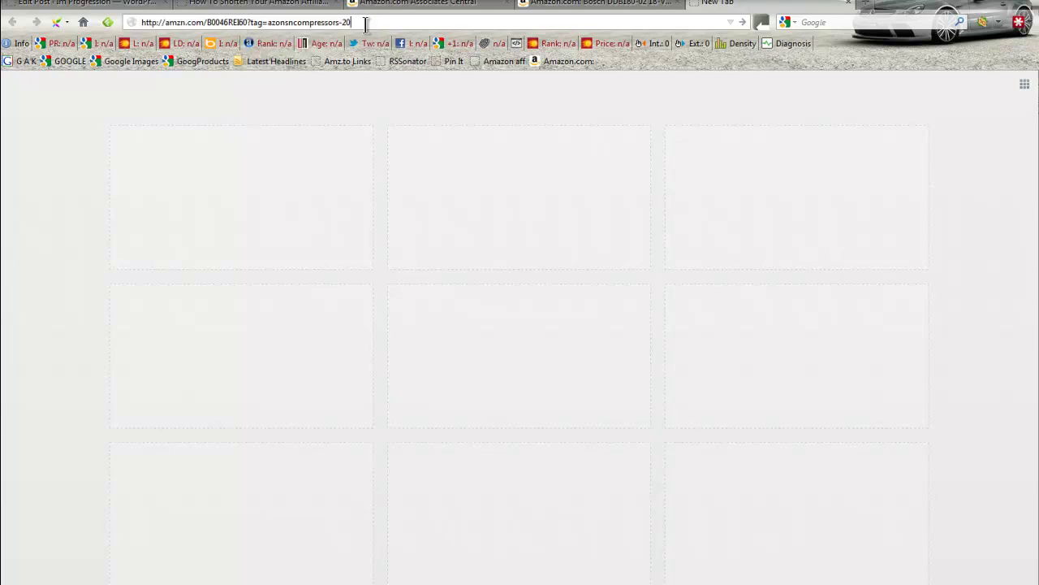
pyautogui.press('Return')
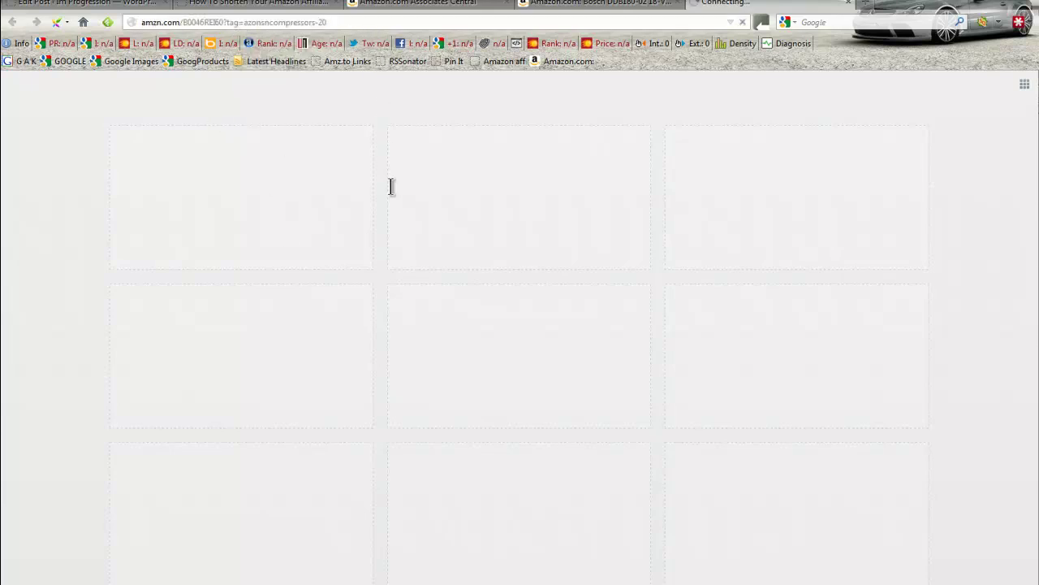